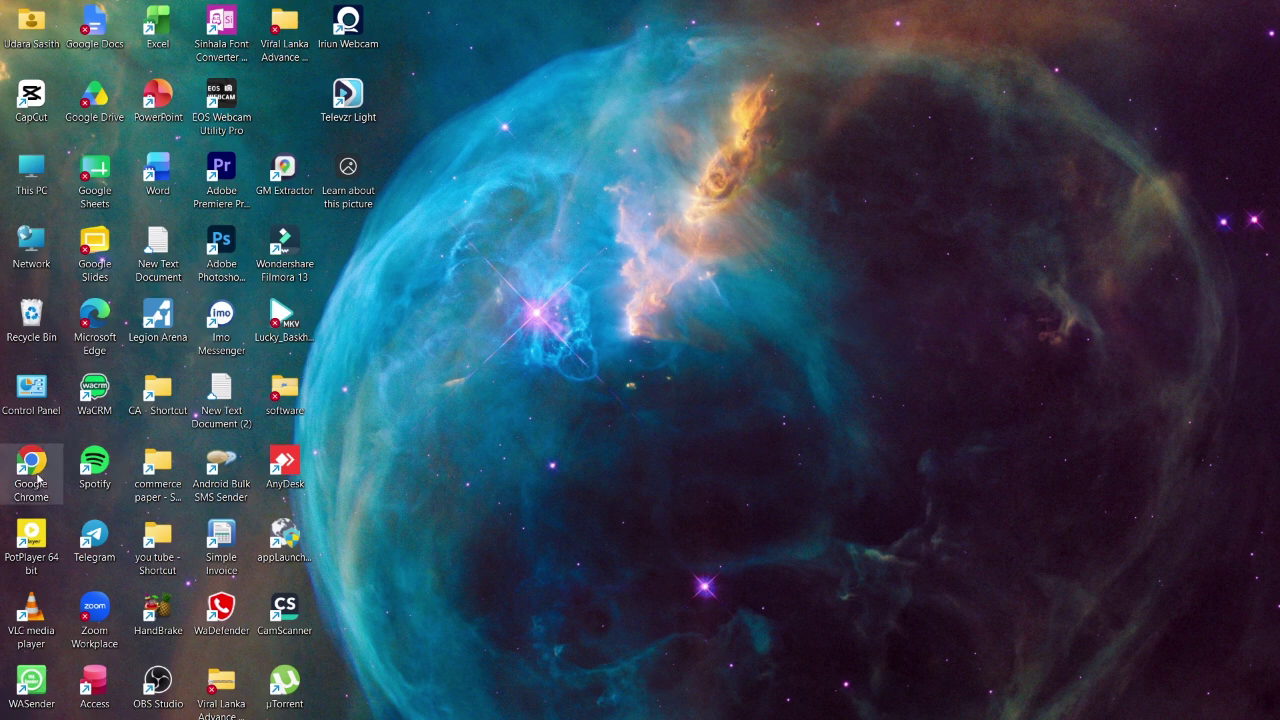
- Launch Google Chrome with the first profile and start a new blank tab
{"action": "double_click", "coordinate": [36, 478]}
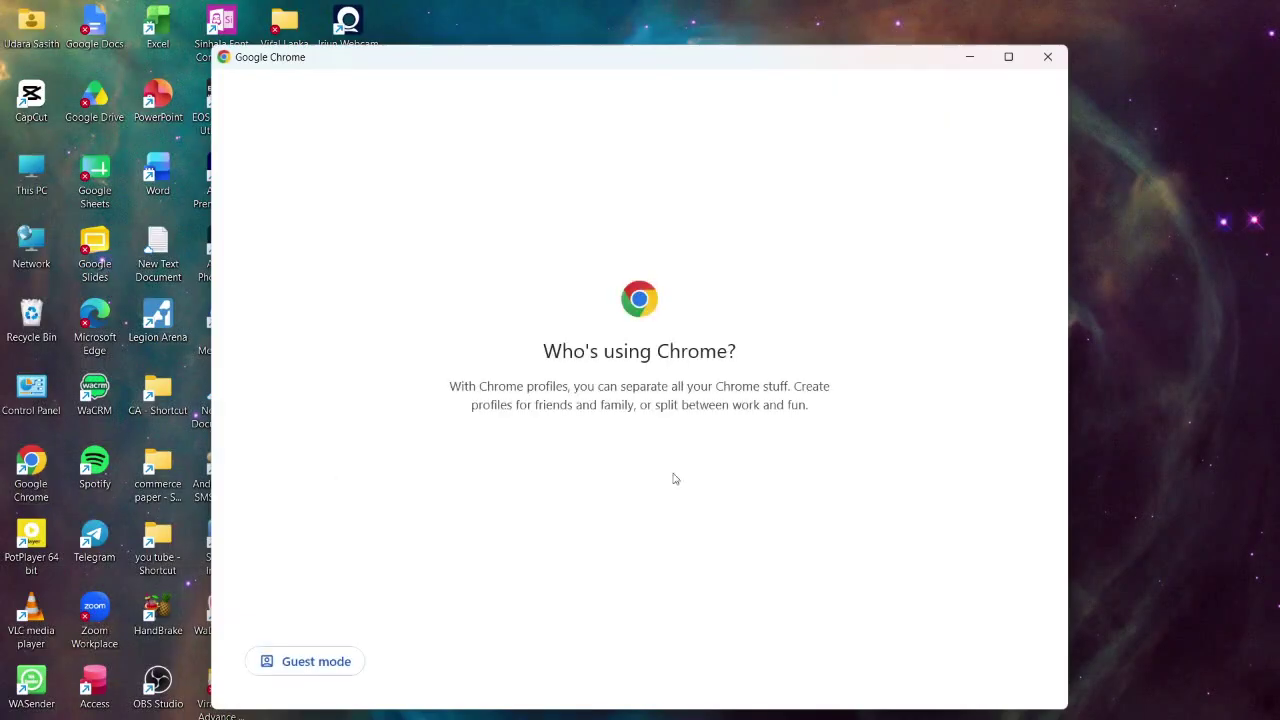
{"action": "left_click", "coordinate": [436, 453]}
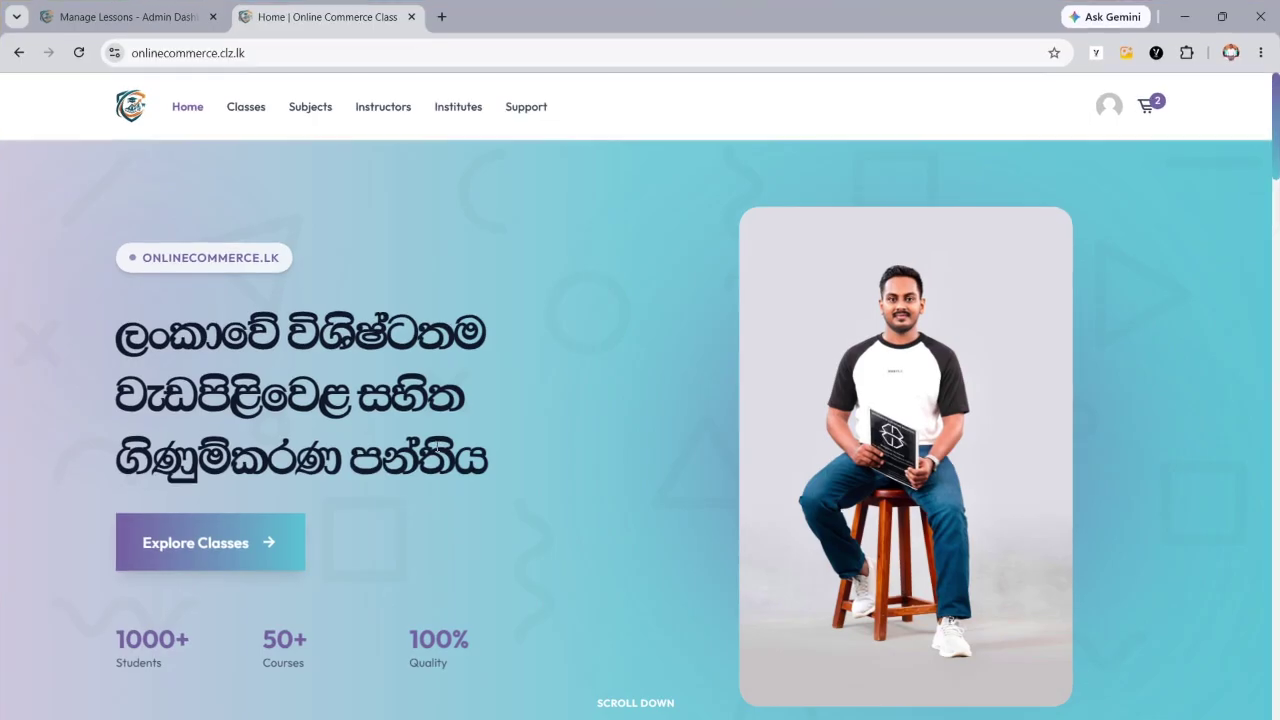
{"action": "left_click", "coordinate": [442, 18]}
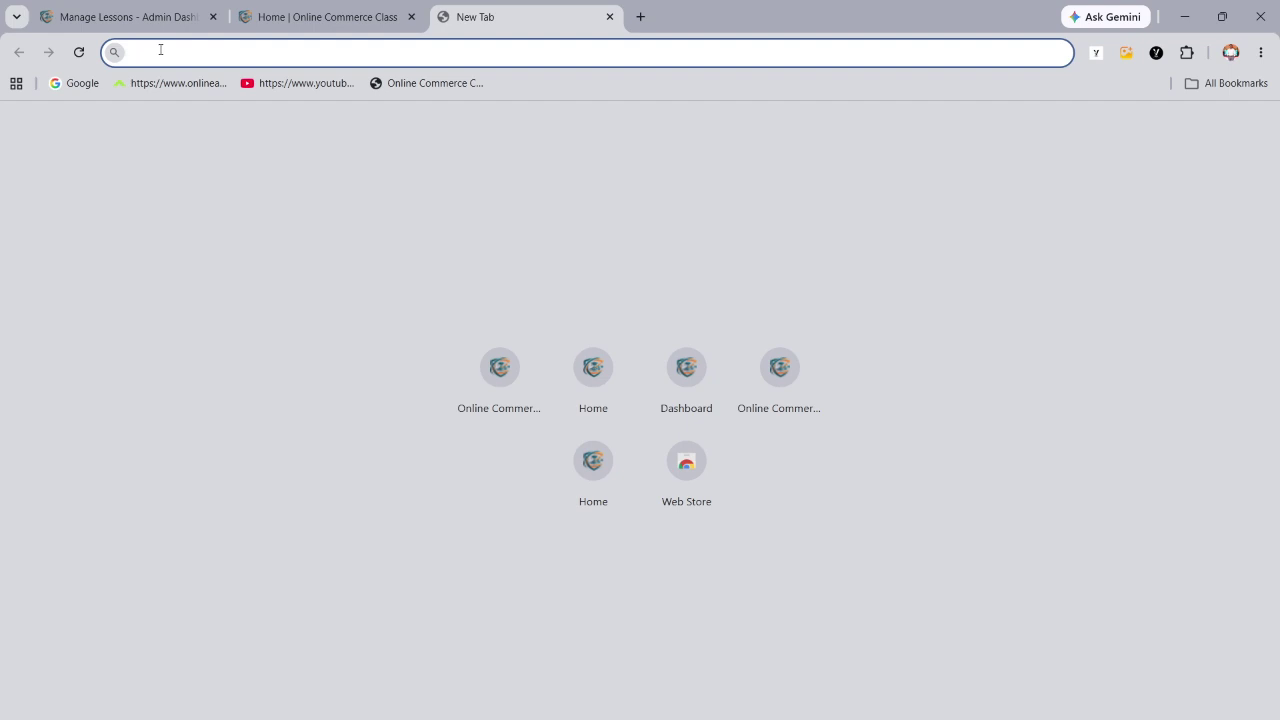
- Switch input to English and load onlinecommerce.lk from the address bar
{"action": "type", "text": "ඔන්ලින"}
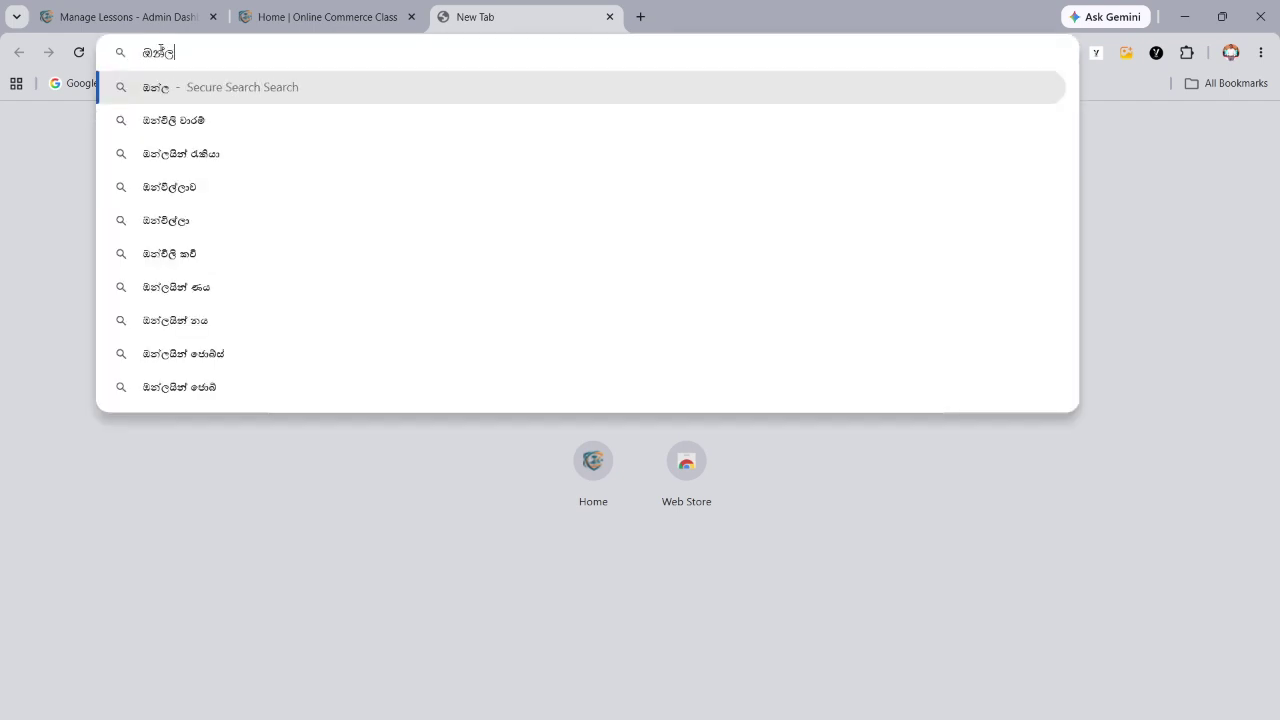
{"action": "type", "text": "ෙ"}
{"action": "key", "text": "BackSpace"}
{"action": "key", "text": "BackSpace"}
{"action": "key", "text": "BackSpace"}
{"action": "key", "text": "BackSpace"}
{"action": "key", "text": "BackSpace"}
{"action": "key", "text": "BackSpace"}
{"action": "key", "text": "BackSpace"}
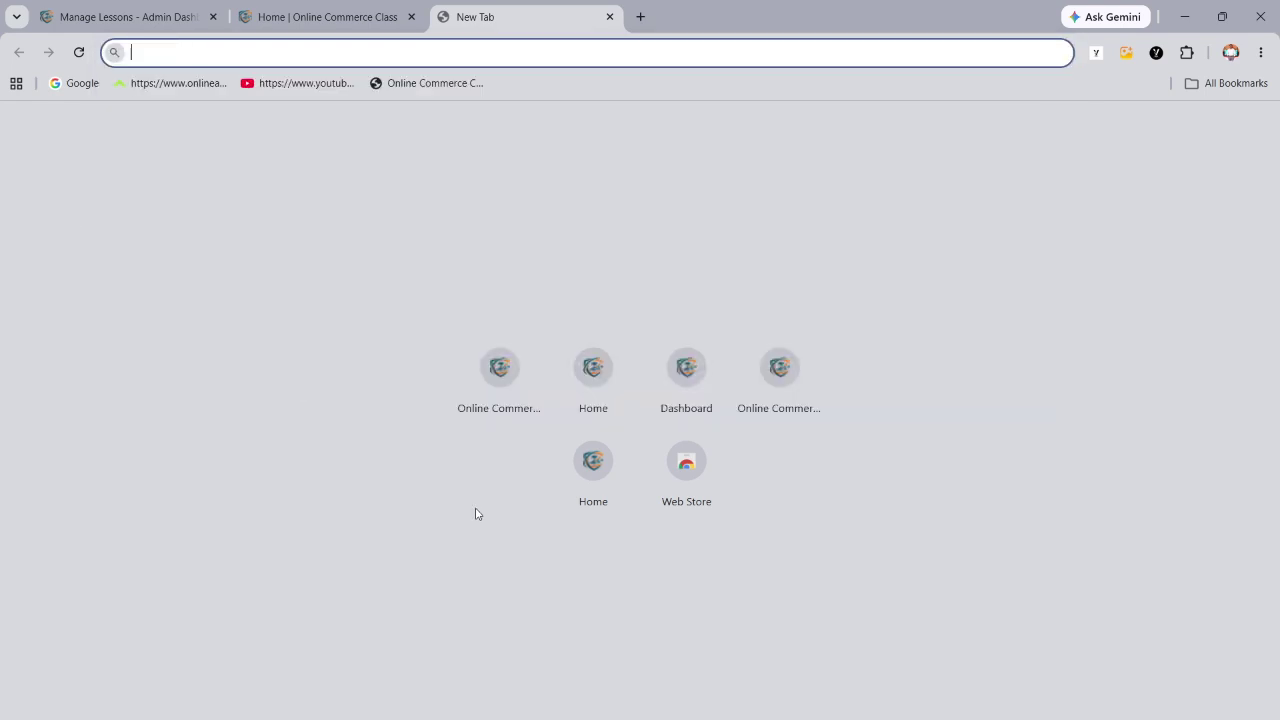
{"action": "key", "text": "super+space"}
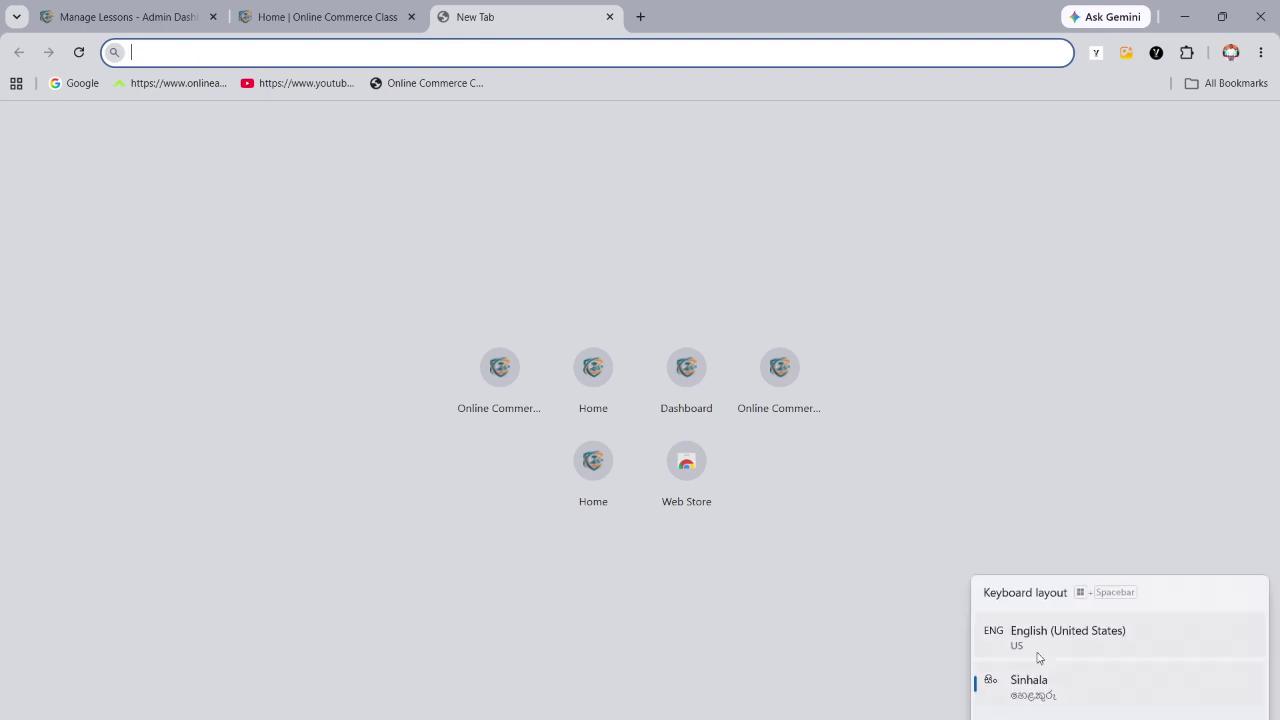
{"action": "type", "text": "online"}
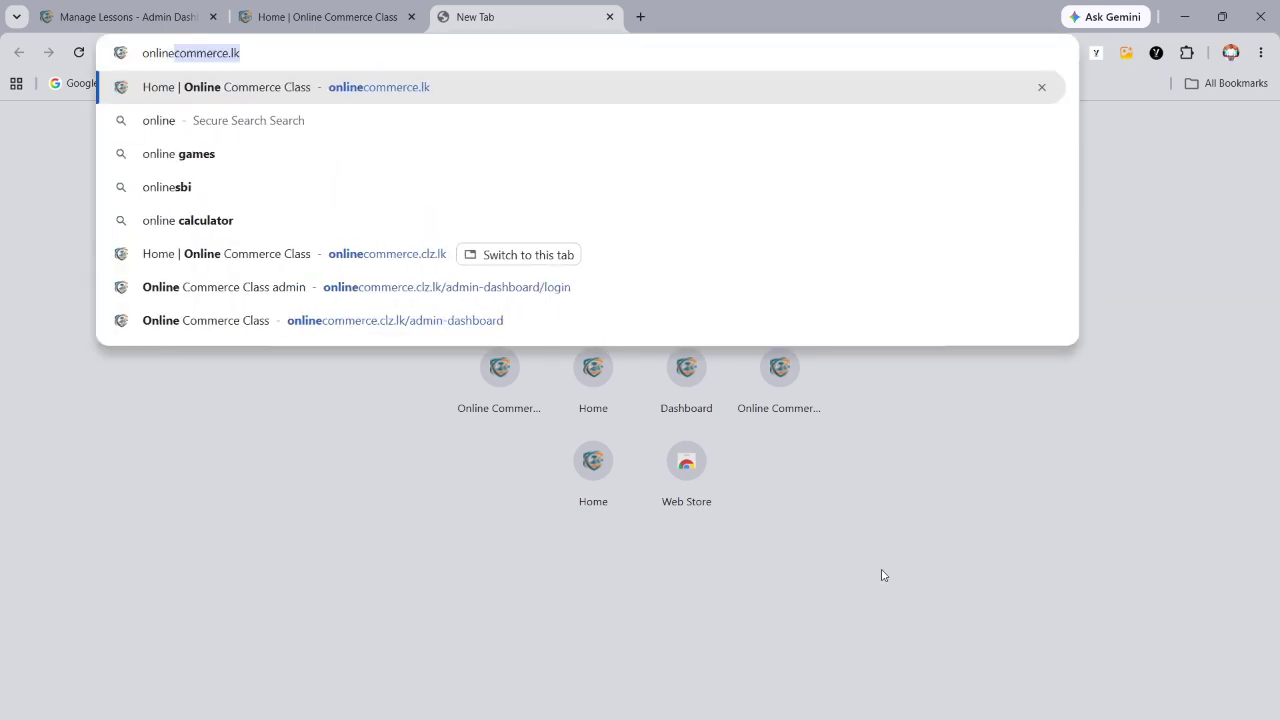
{"action": "left_click", "coordinate": [254, 54]}
{"action": "left_click_drag", "start_coordinate": [246, 54], "coordinate": [140, 56]}
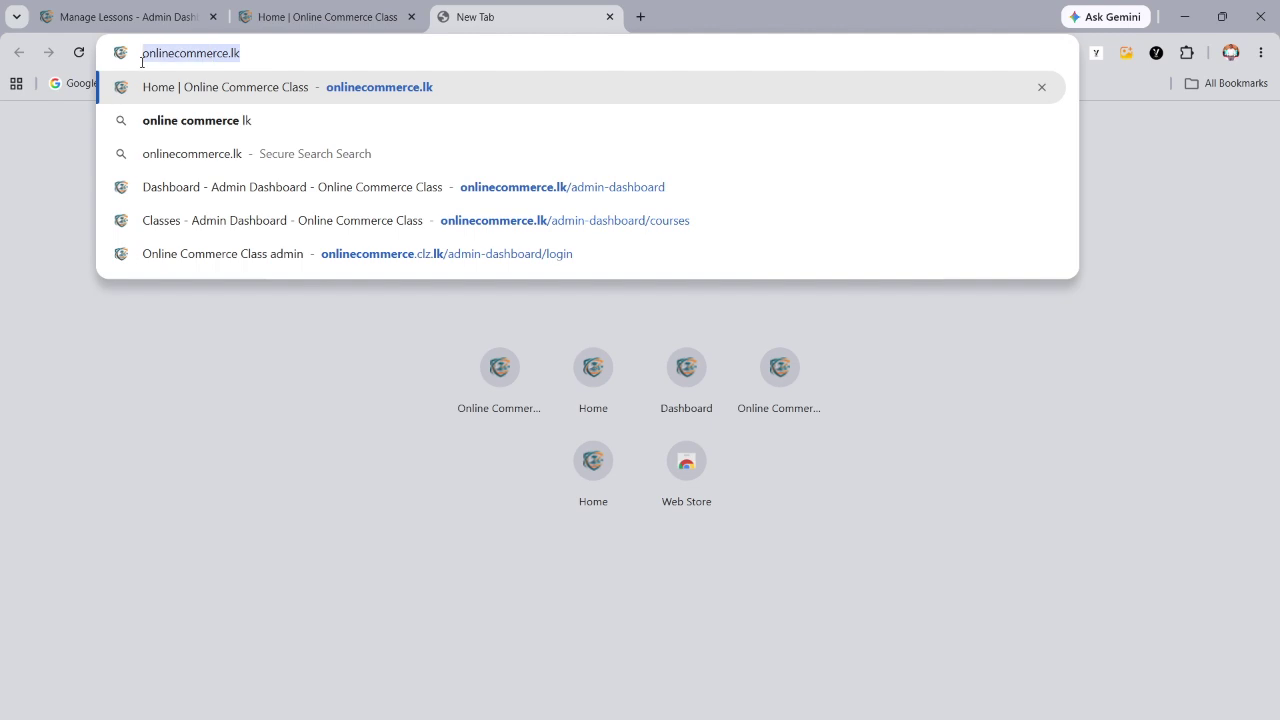
{"action": "left_click", "coordinate": [274, 49]}
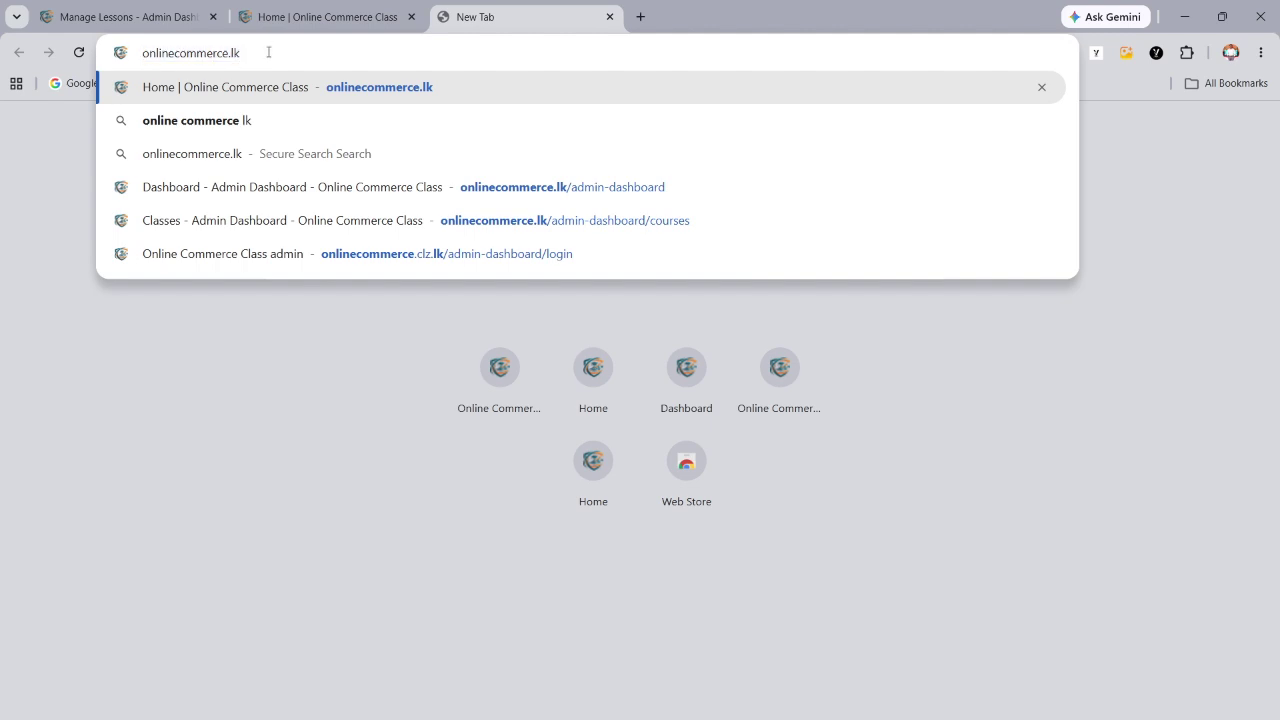
{"action": "key", "text": "Return"}
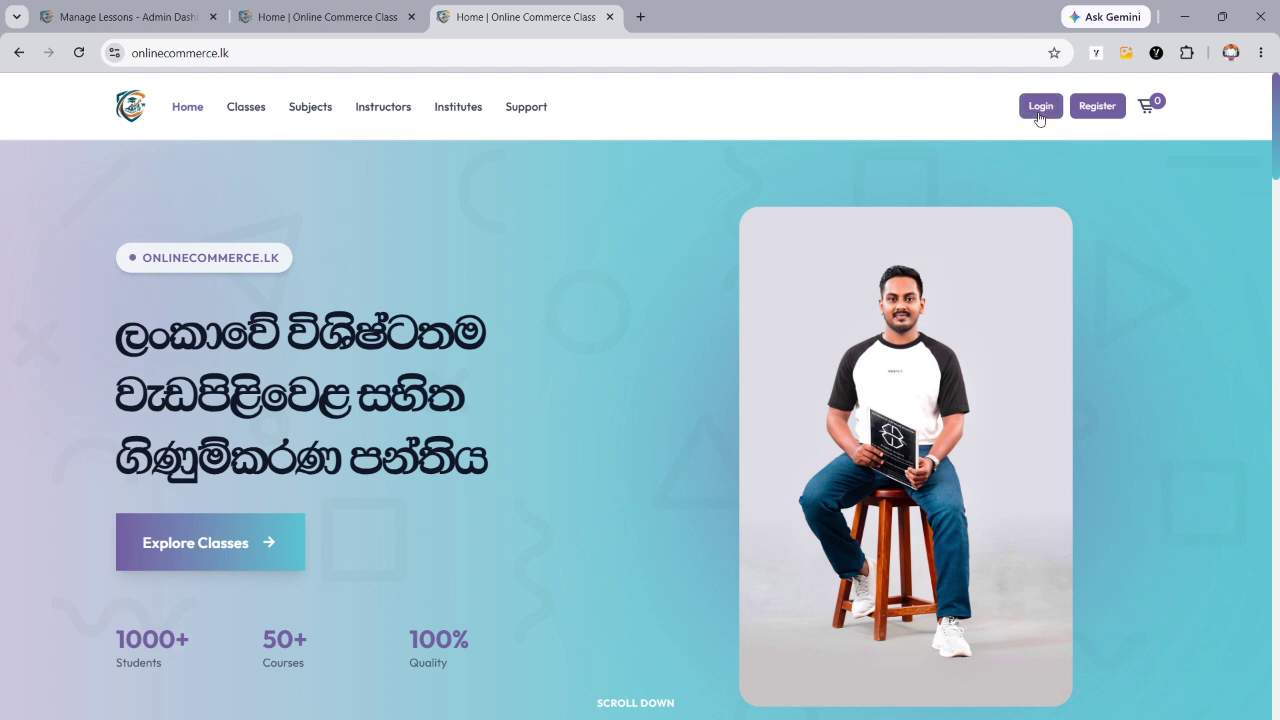
- On the Register form, autofill the student's name, e-mail and phone number from Chrome's saved details
{"action": "left_click", "coordinate": [1098, 116]}
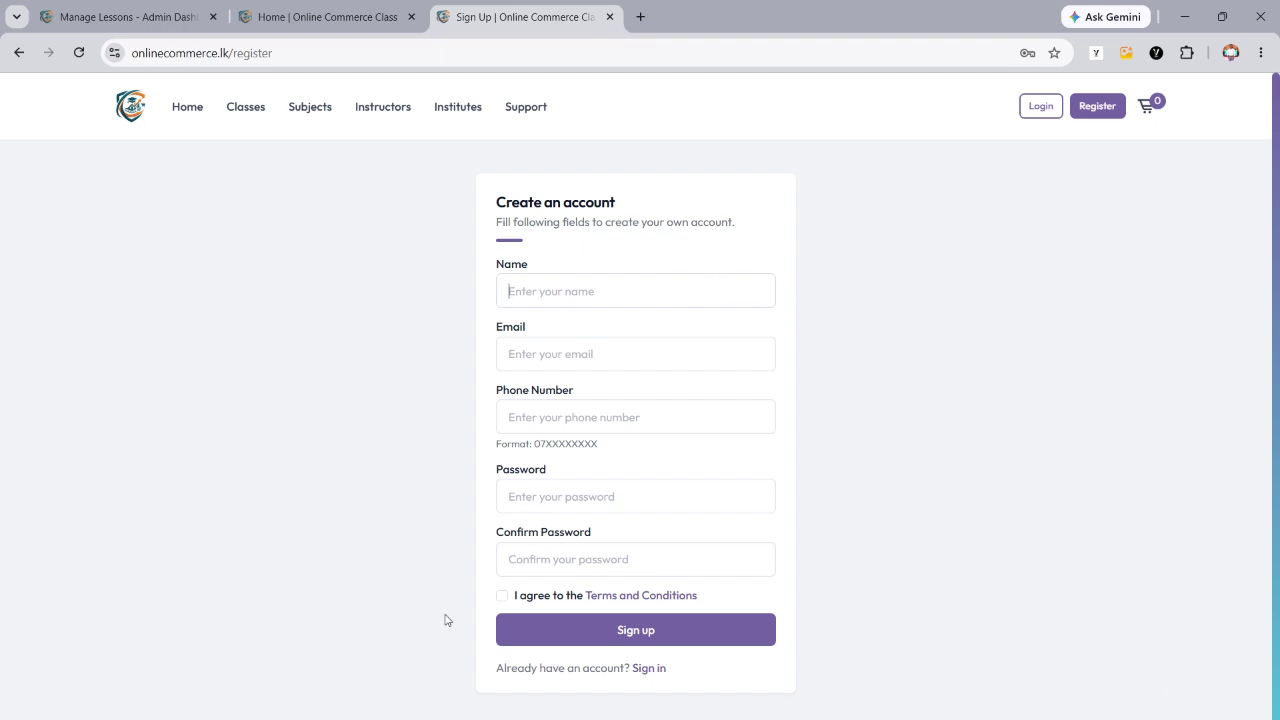
{"action": "left_click", "coordinate": [582, 291]}
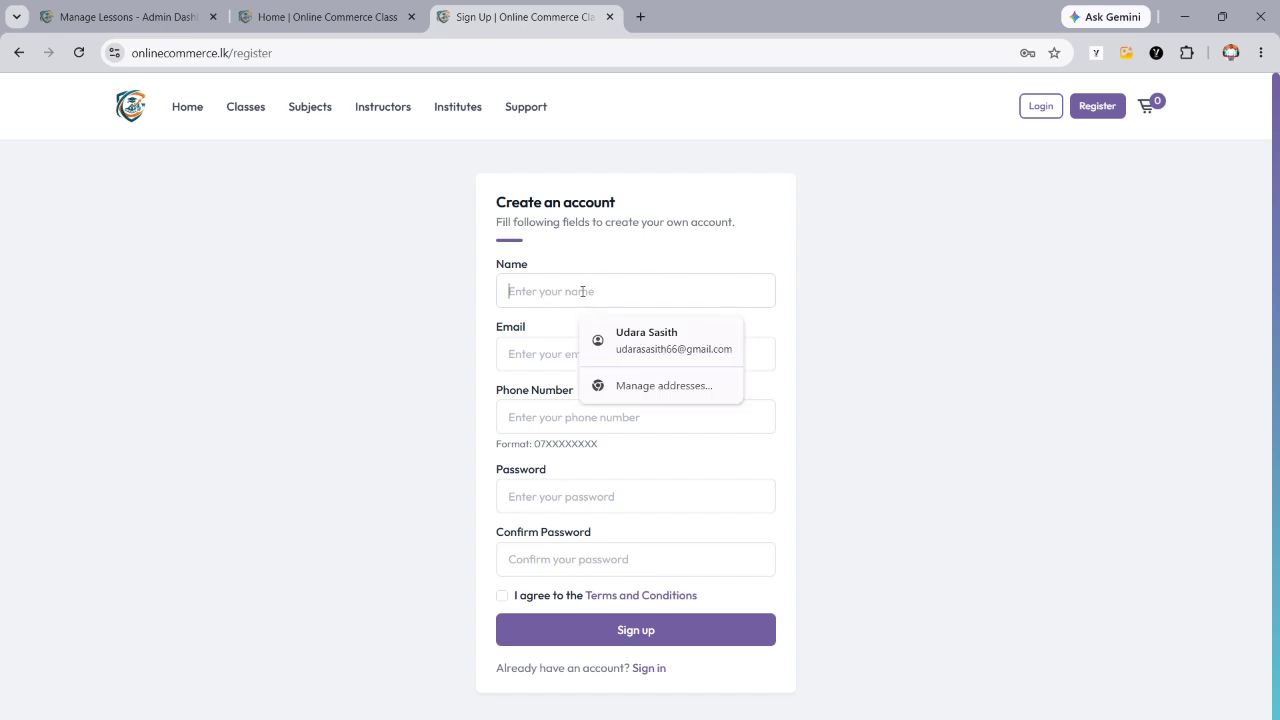
{"action": "left_click", "coordinate": [639, 339]}
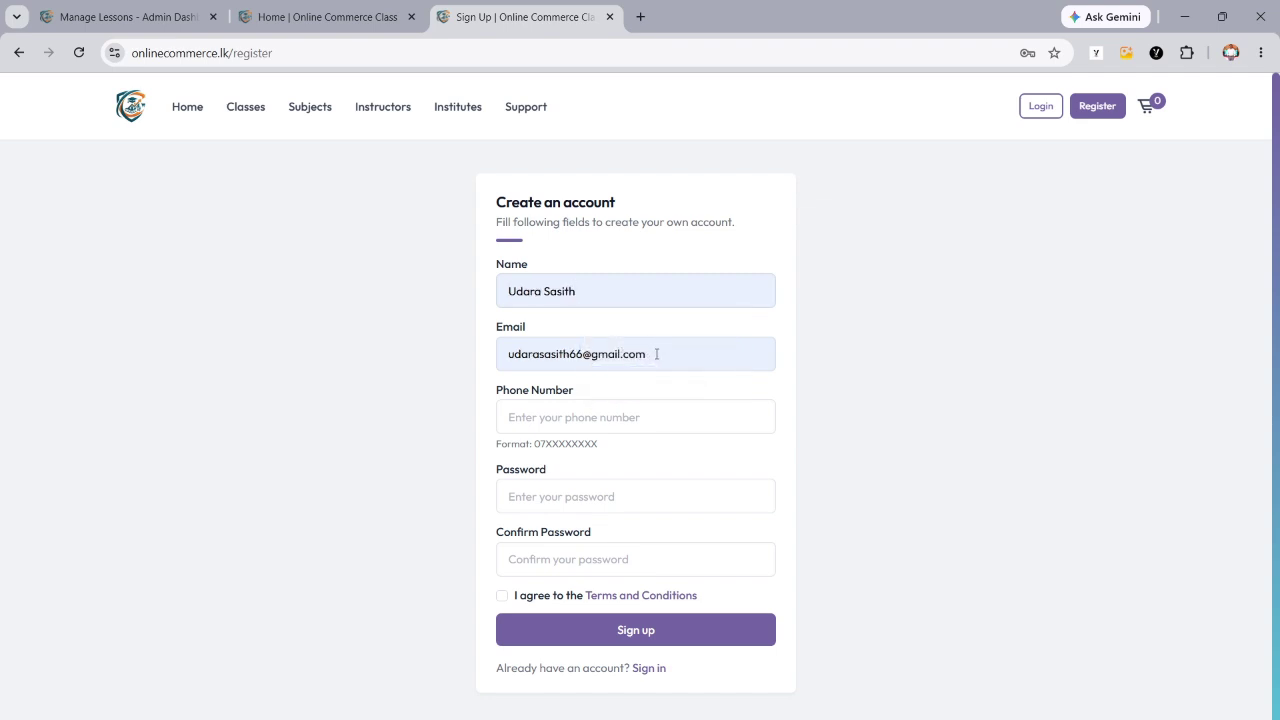
{"action": "left_click_drag", "start_coordinate": [666, 354], "coordinate": [499, 362]}
{"action": "left_click", "coordinate": [687, 350]}
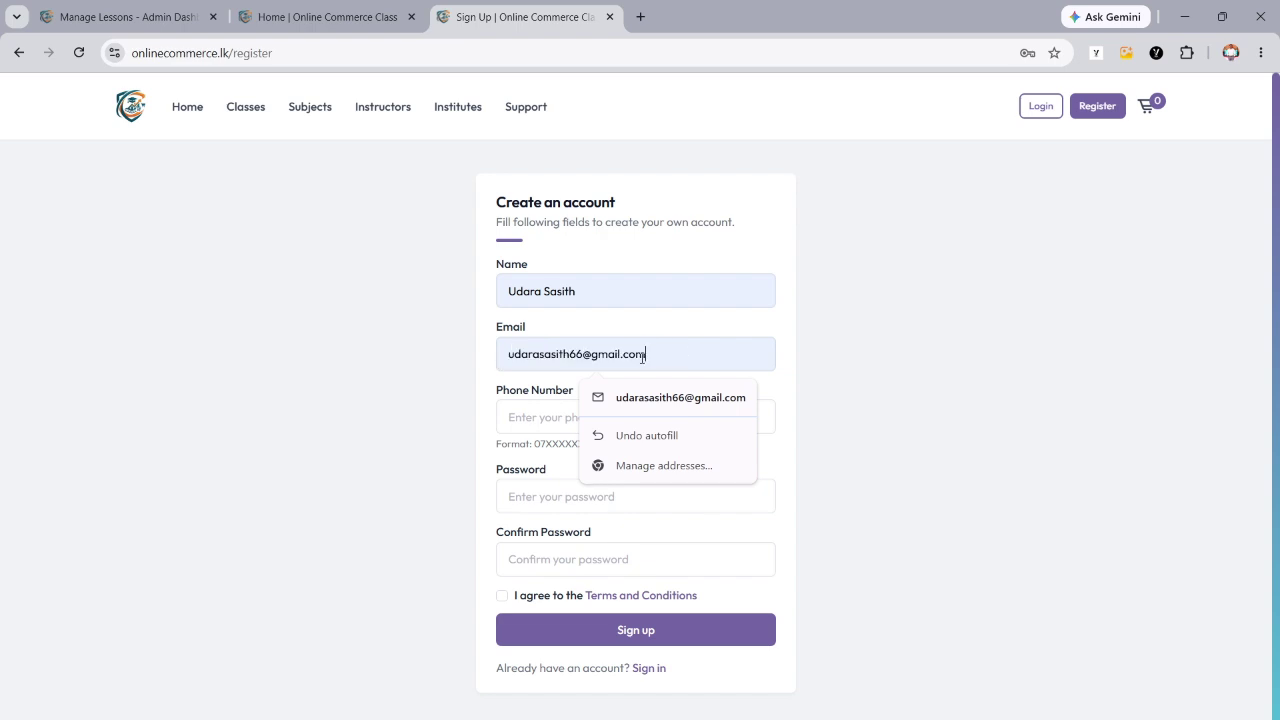
{"action": "left_click", "coordinate": [540, 416]}
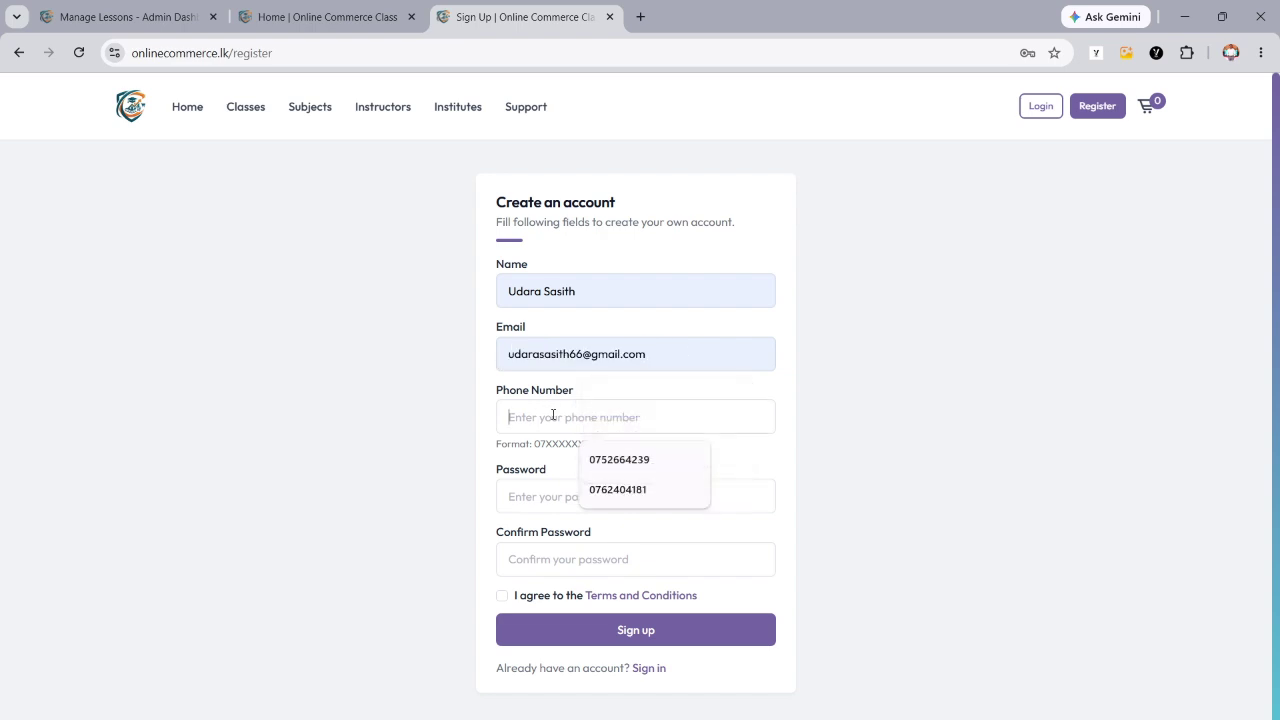
{"action": "left_click", "coordinate": [607, 460]}
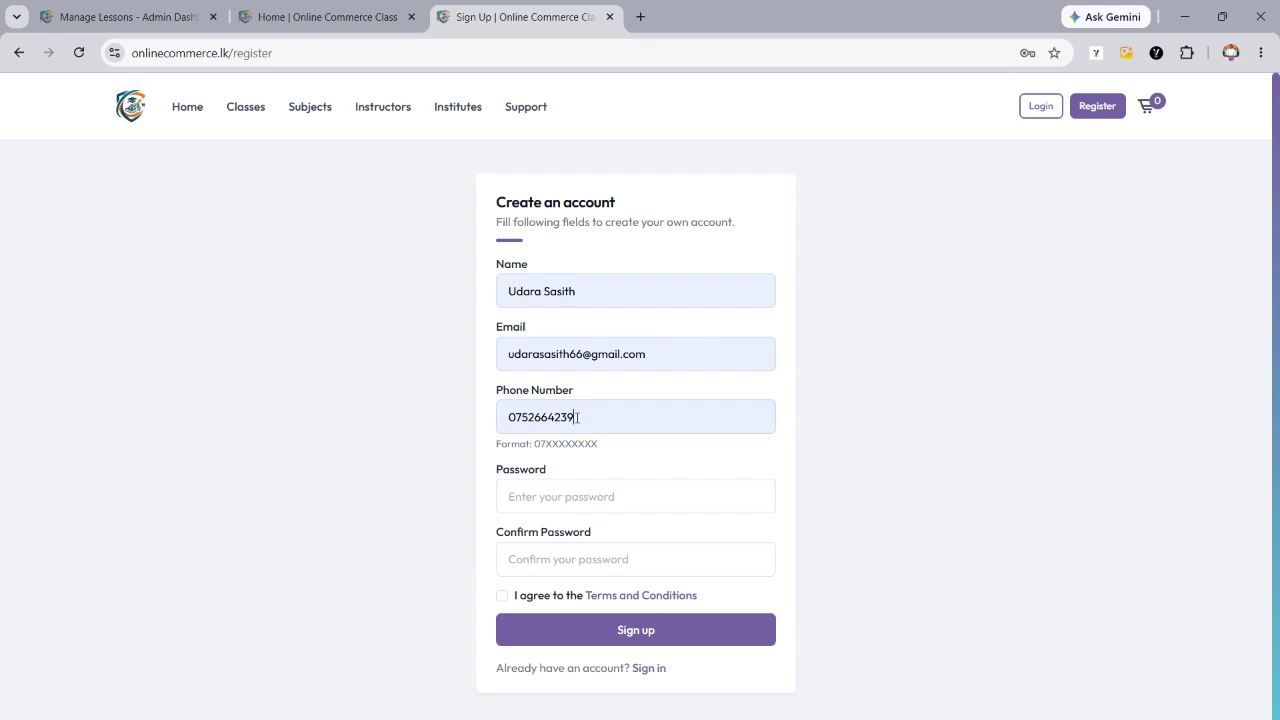
{"action": "left_click", "coordinate": [573, 501]}
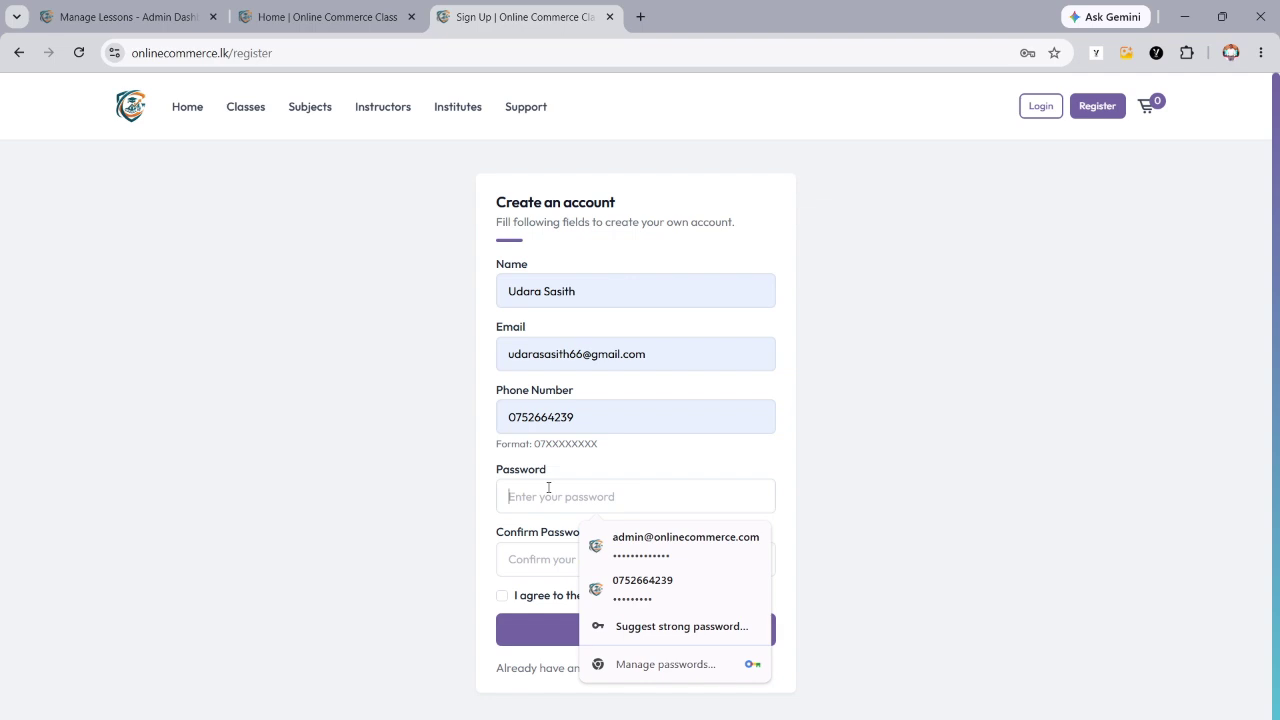
- Type a 7-character password in Password and Confirm Password, agree to the Terms and Conditions, and submit
{"action": "left_click", "coordinate": [550, 549]}
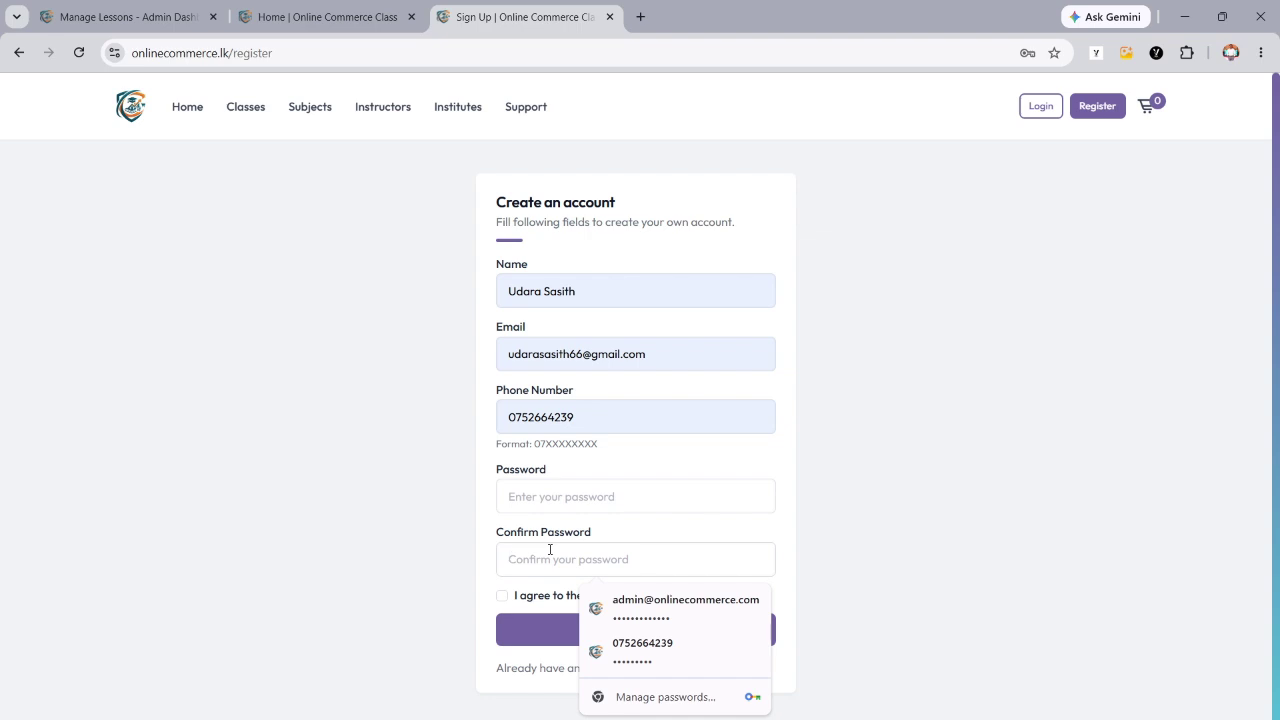
{"action": "left_click", "coordinate": [646, 500]}
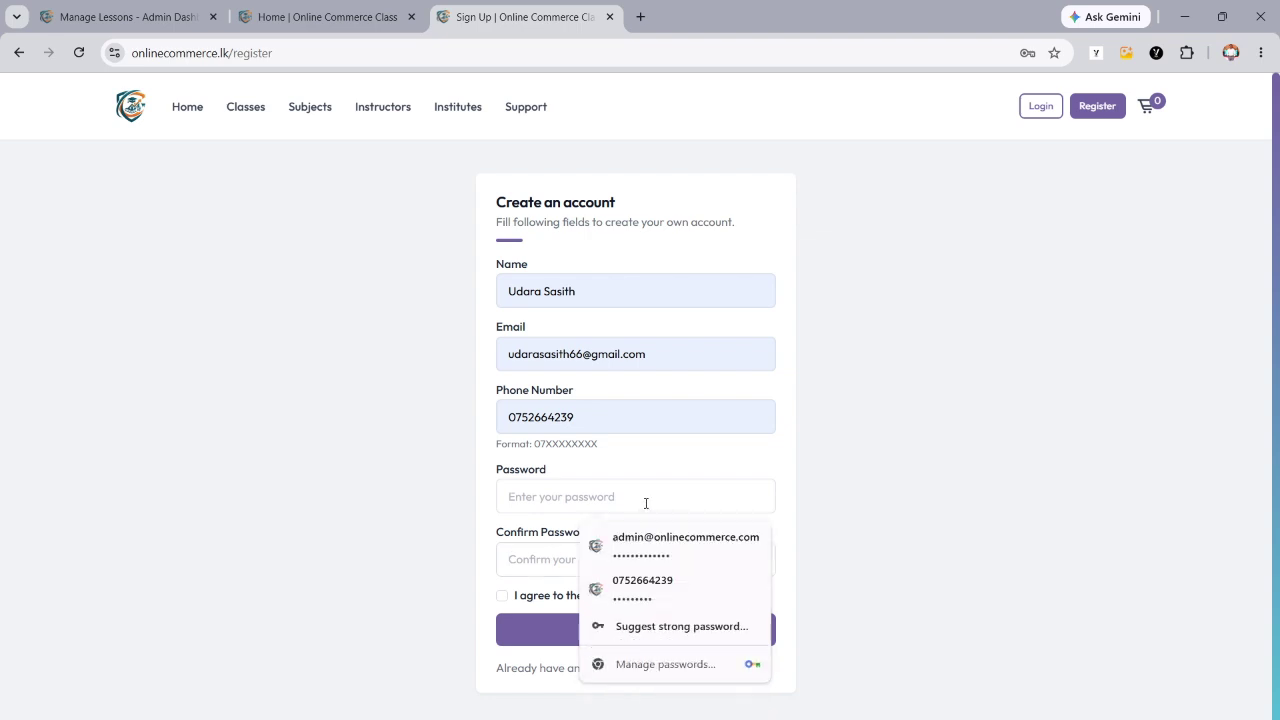
{"action": "type", "text": "1234567"}
{"action": "left_click", "coordinate": [551, 556]}
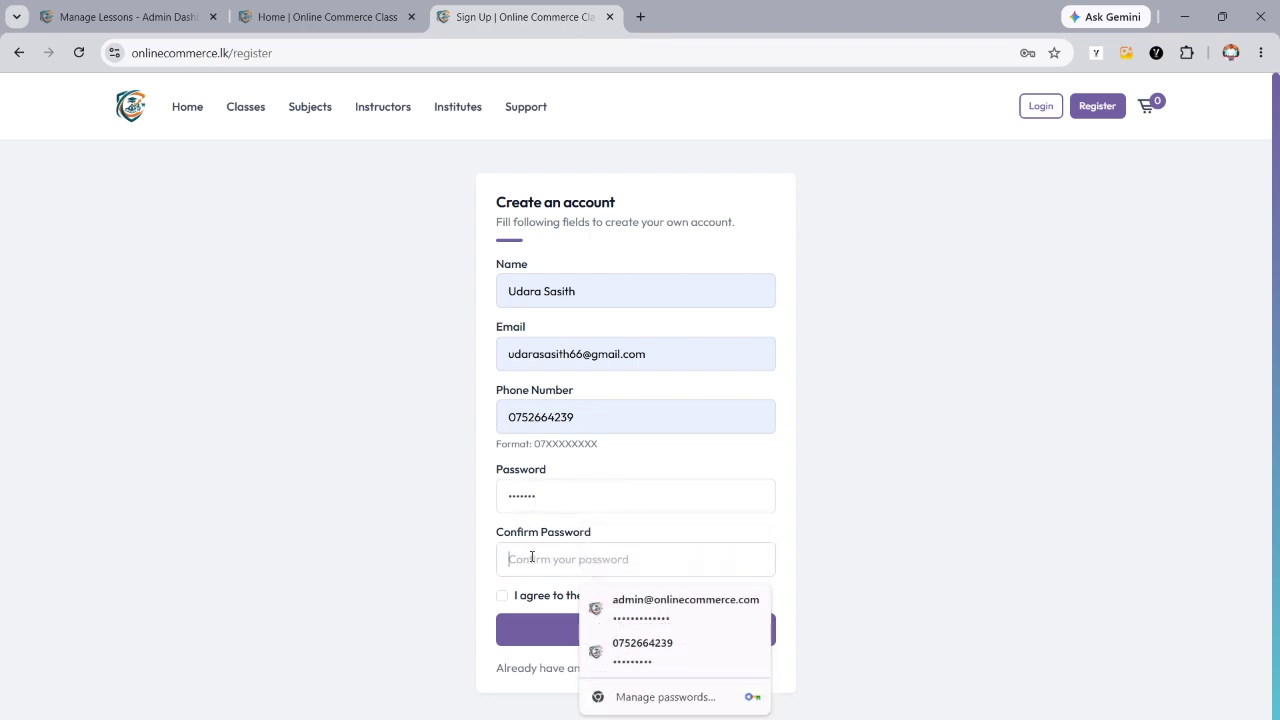
{"action": "type", "text": "1234567"}
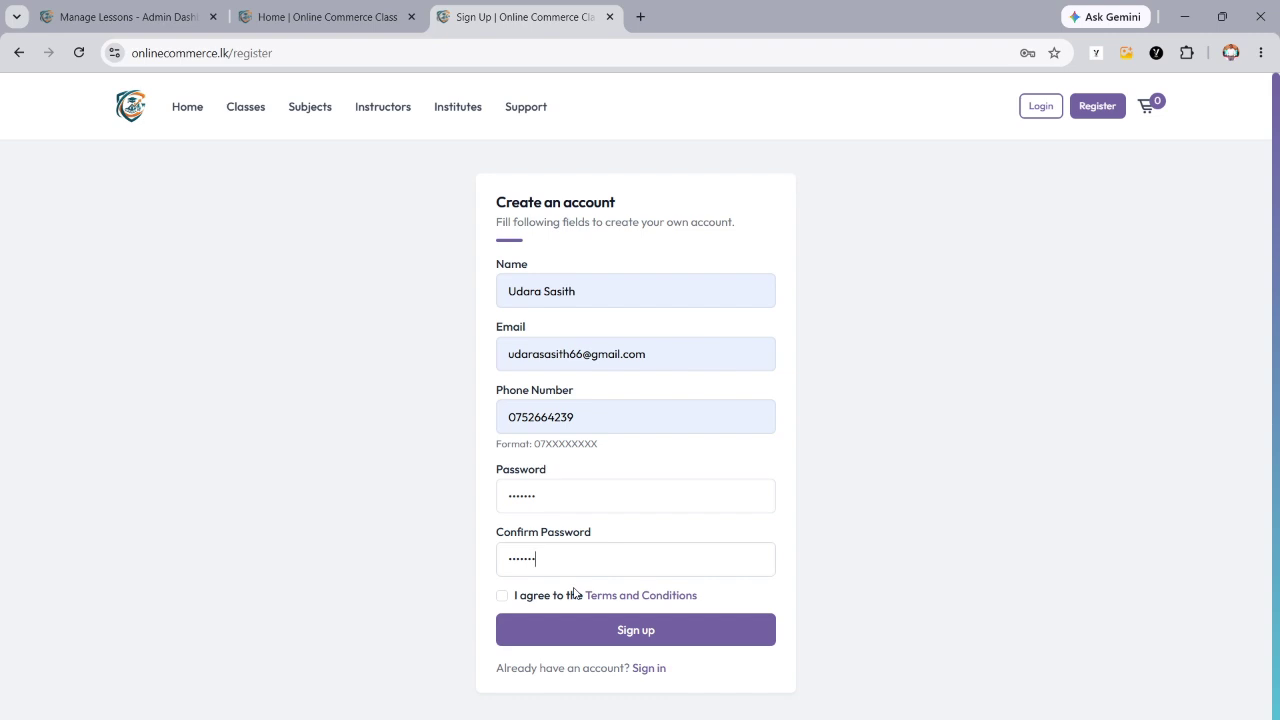
{"action": "left_click", "coordinate": [503, 602]}
{"action": "left_click", "coordinate": [645, 638]}
- Submit the sign-up, review the taken e-mail, phone and short-password errors, then return Home
{"action": "left_click", "coordinate": [590, 640]}
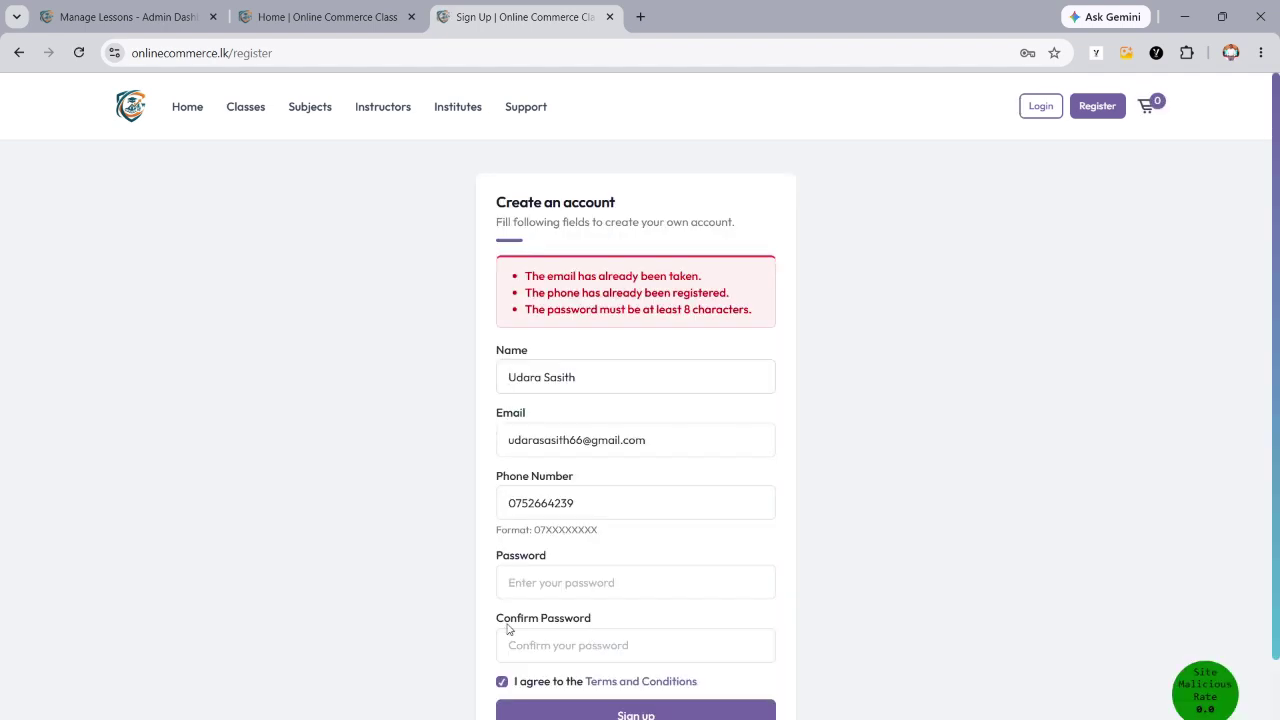
{"action": "scroll", "coordinate": [492, 520], "scroll_direction": "down", "scroll_amount": 2}
{"action": "scroll", "coordinate": [491, 520], "scroll_direction": "up", "scroll_amount": 2}
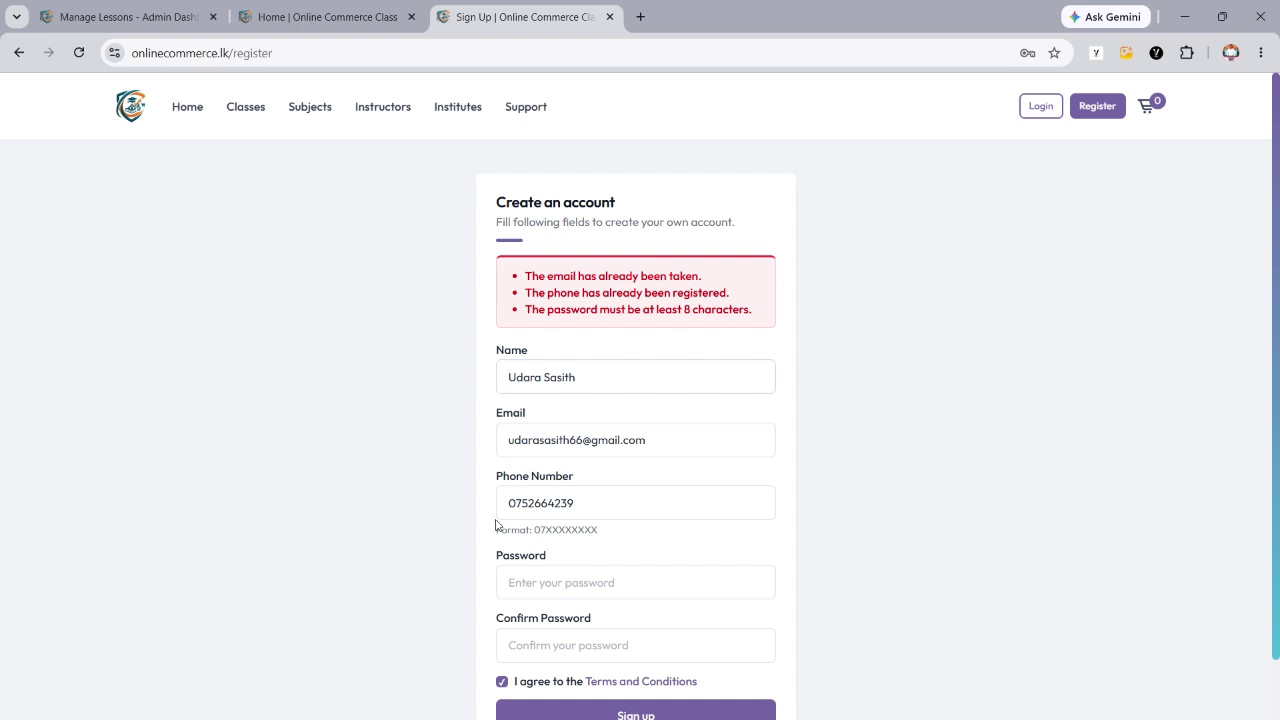
{"action": "left_click", "coordinate": [194, 109]}
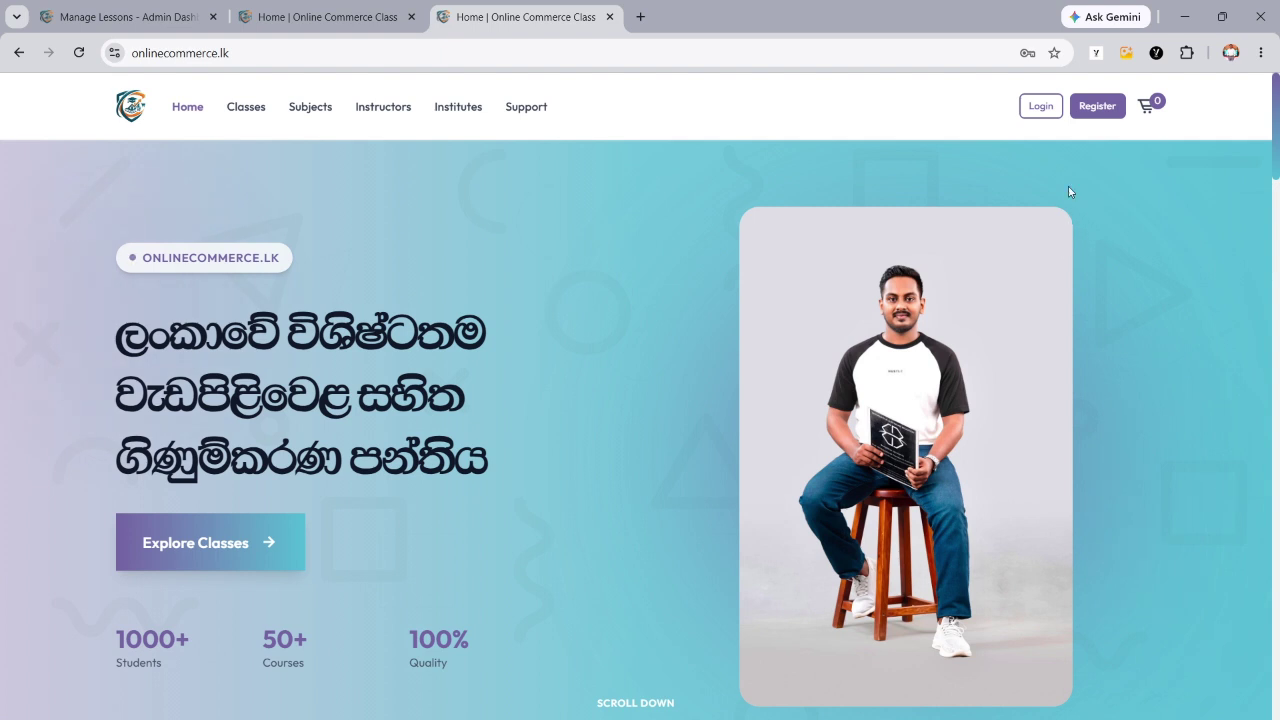
- Log in with the saved phone number and password from Chrome autofill
{"action": "left_click", "coordinate": [1045, 116]}
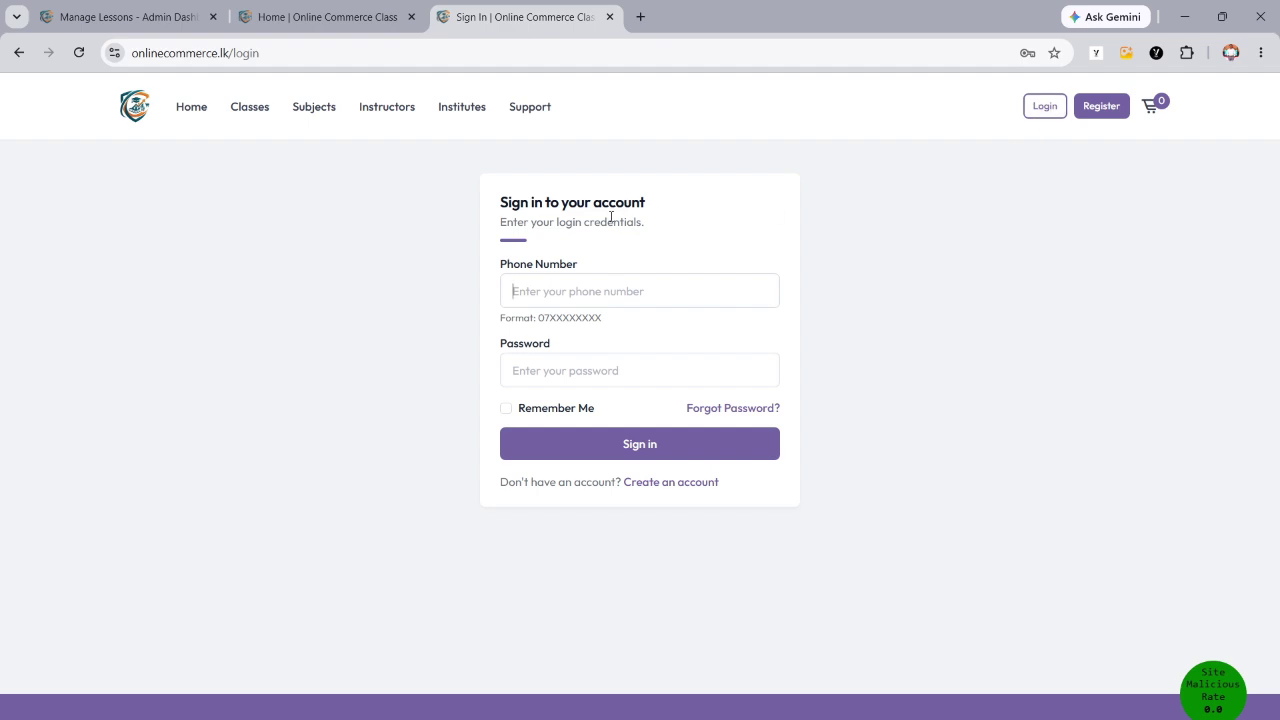
{"action": "left_click", "coordinate": [582, 290]}
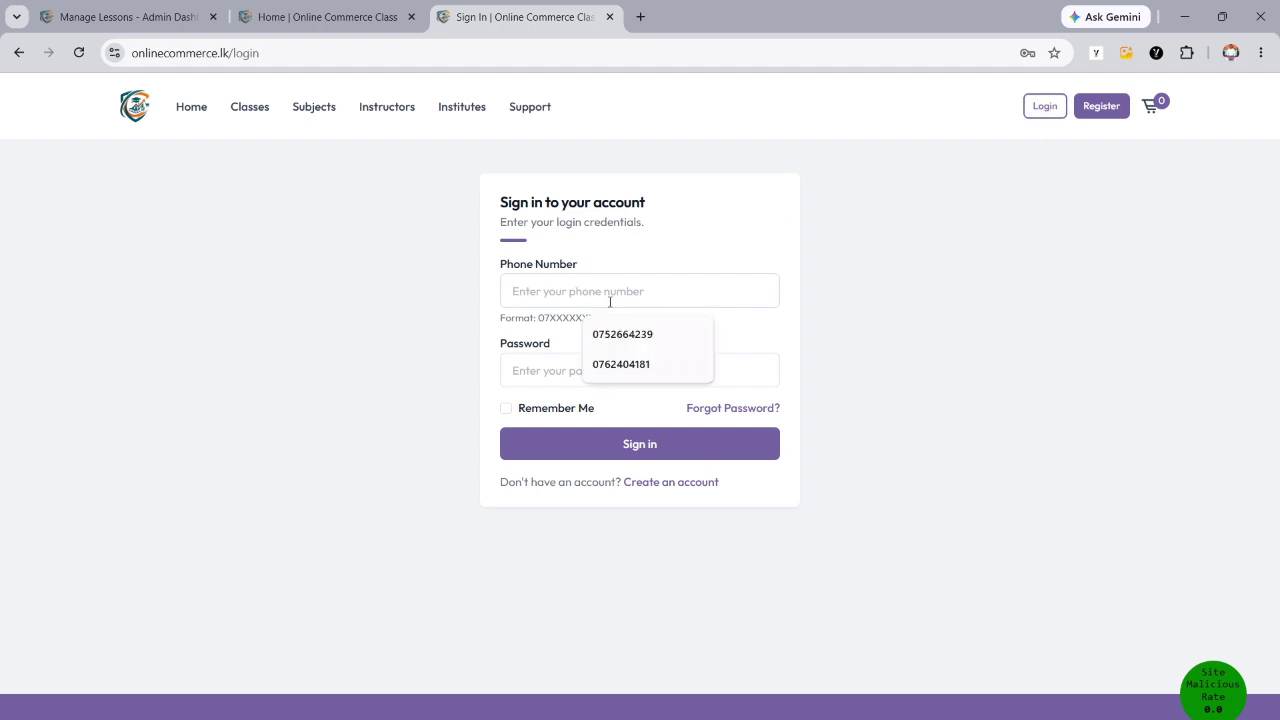
{"action": "left_click", "coordinate": [628, 334]}
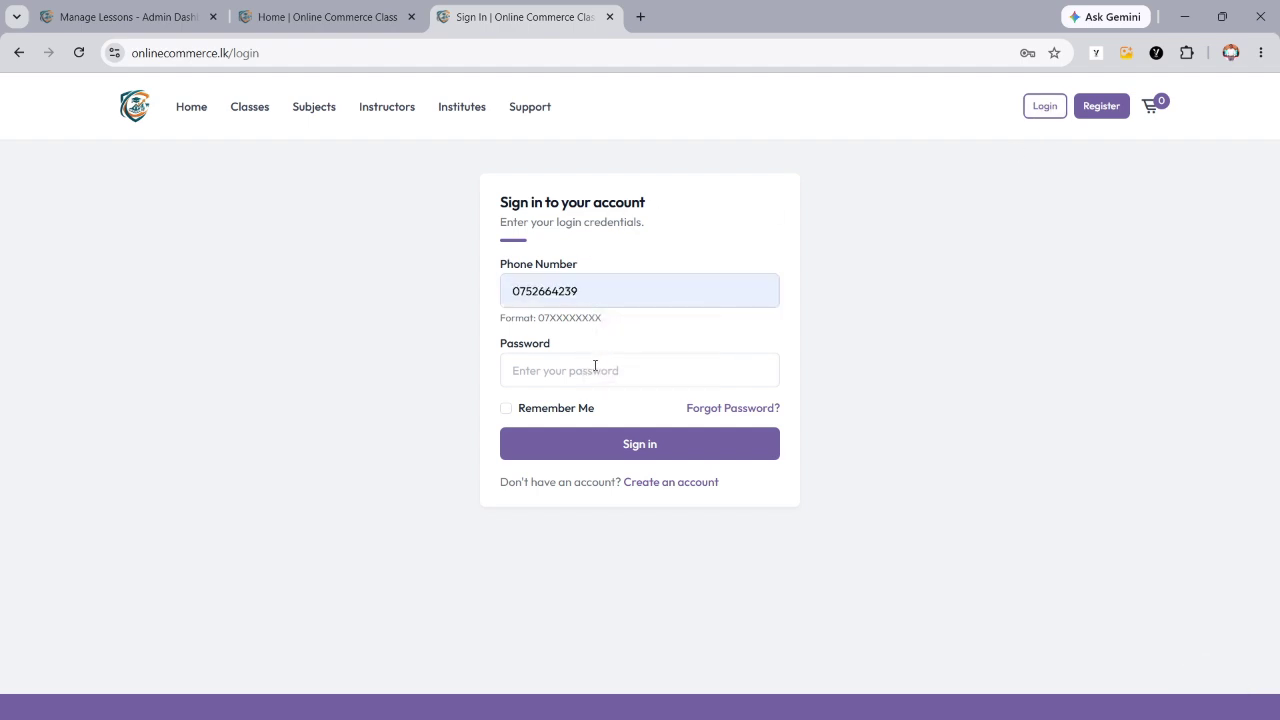
{"action": "left_click", "coordinate": [595, 368]}
{"action": "left_click", "coordinate": [647, 475]}
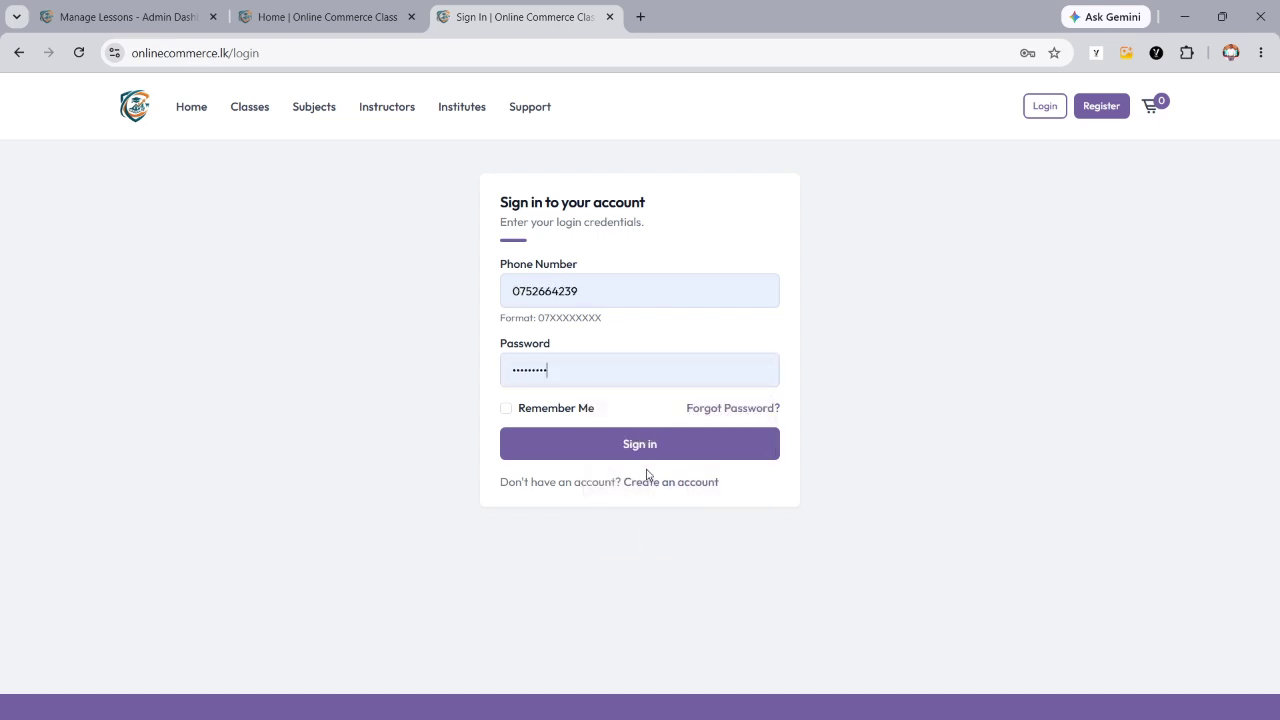
{"action": "left_click", "coordinate": [575, 445]}
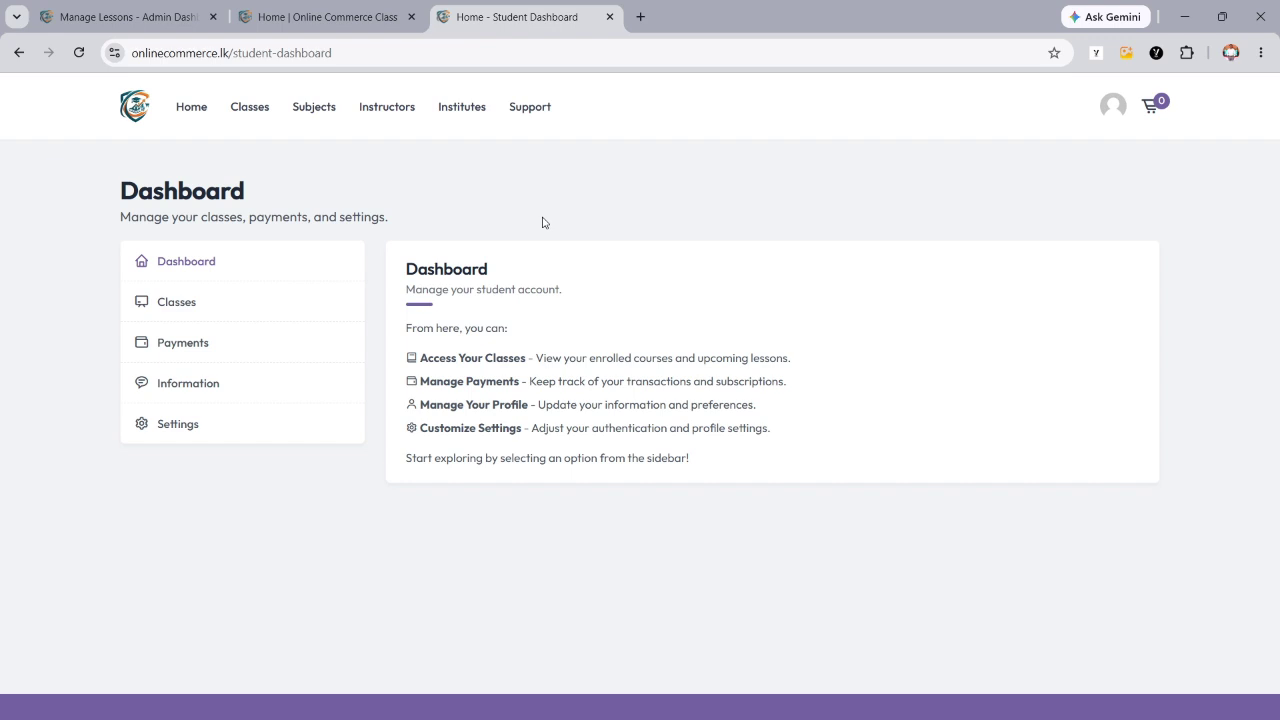
- Check the student dashboard's profile avatar menu for the Student role, then close it
{"action": "left_click", "coordinate": [1115, 112]}
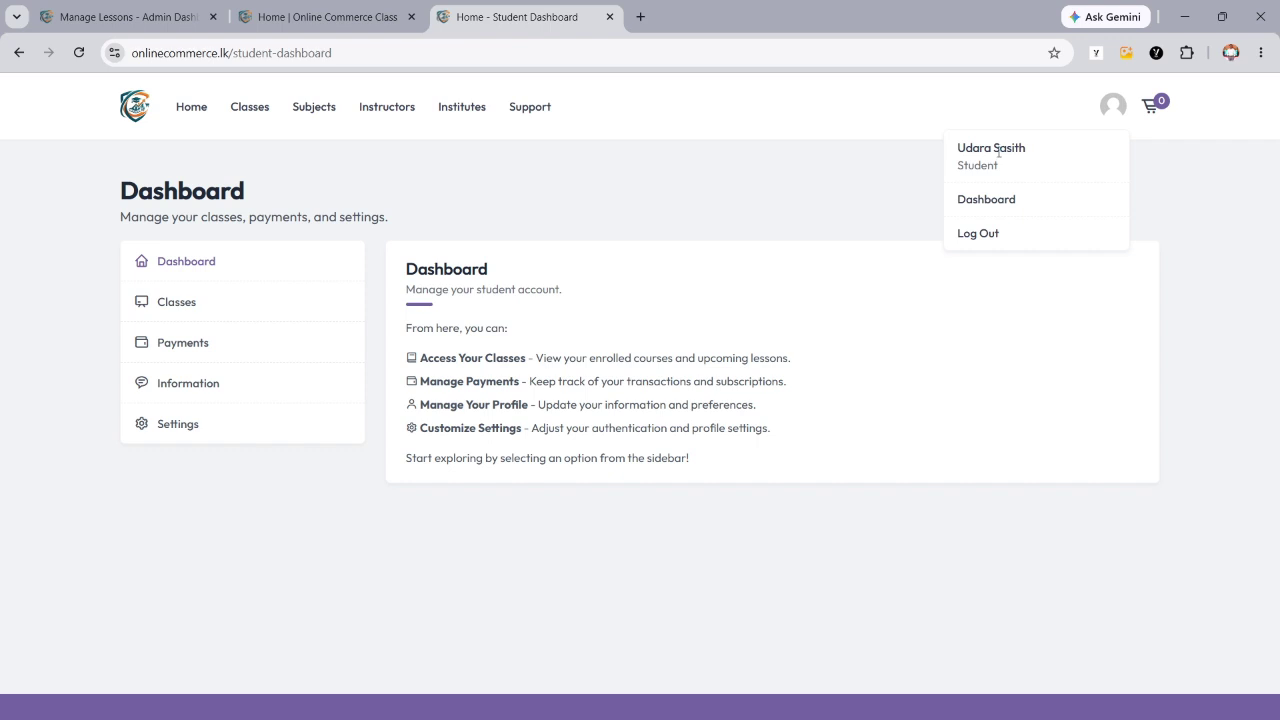
{"action": "left_click", "coordinate": [899, 178]}
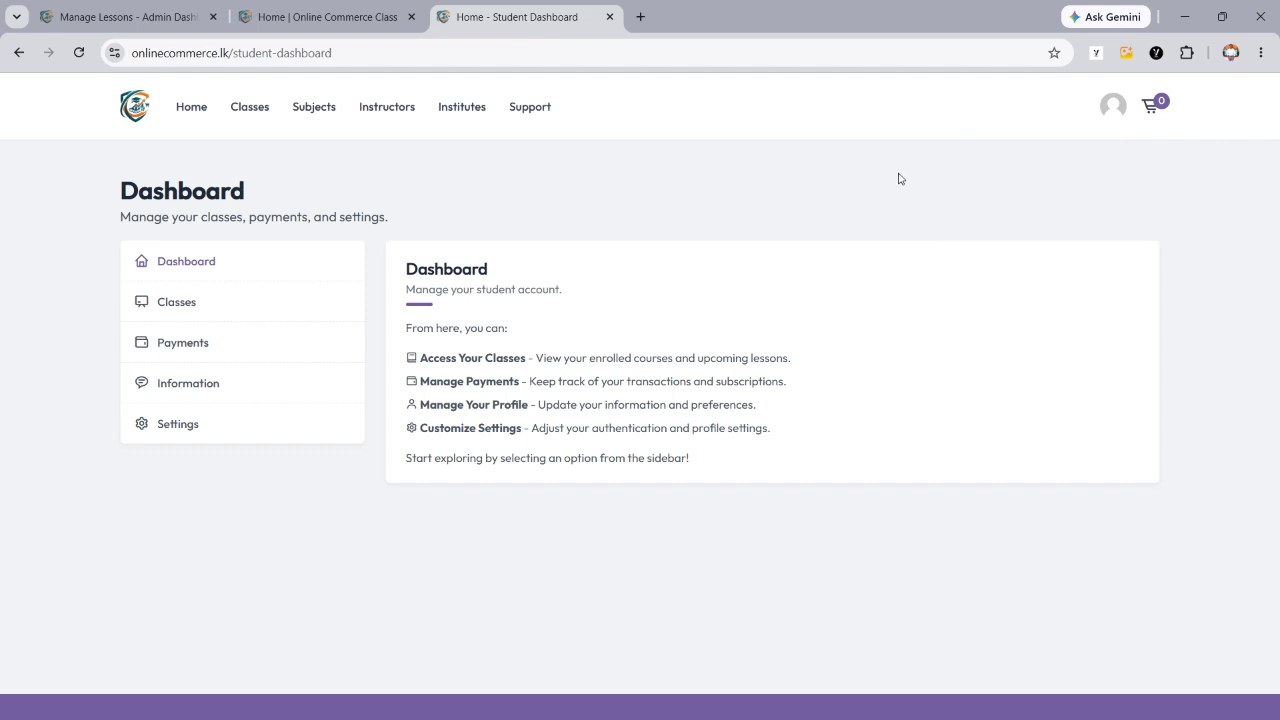